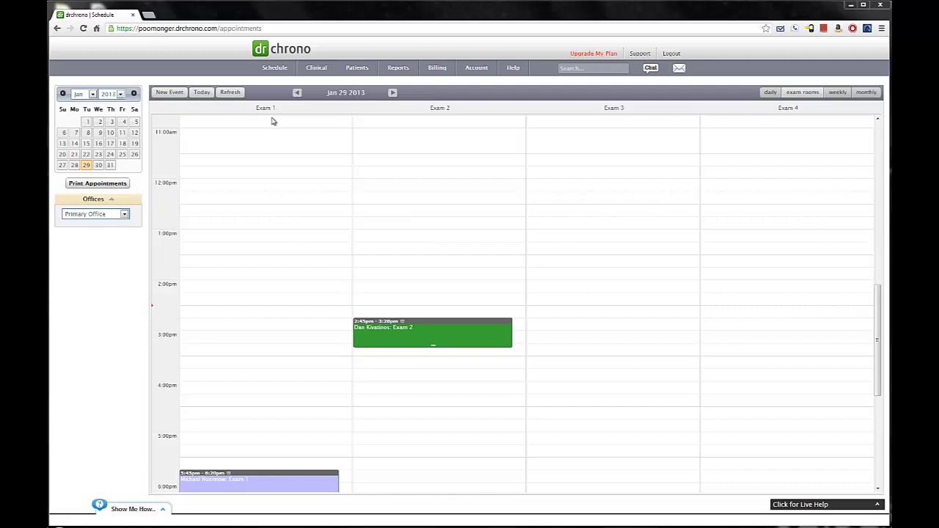
# Go from the Patients menu to the Patient List and start adding a new patient
pyautogui.moveTo(356, 71)
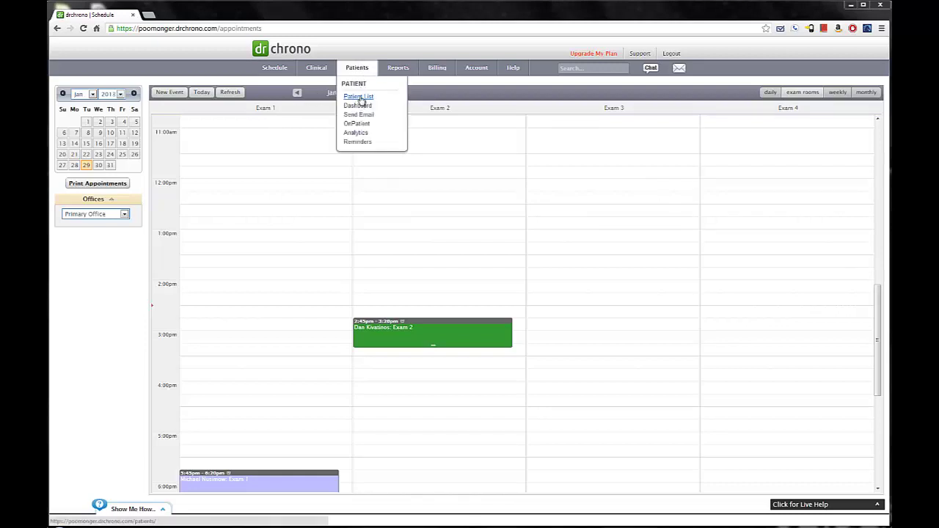
pyautogui.click(360, 98)
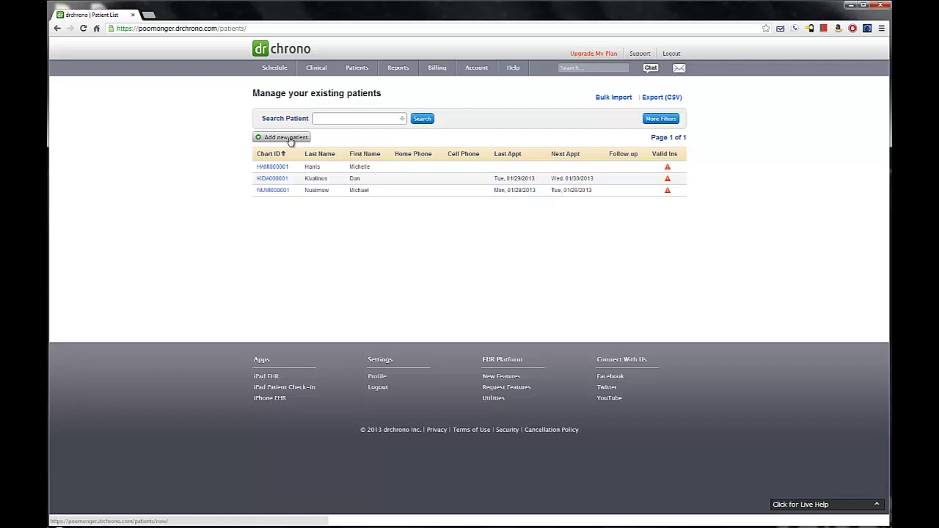
pyautogui.click(291, 141)
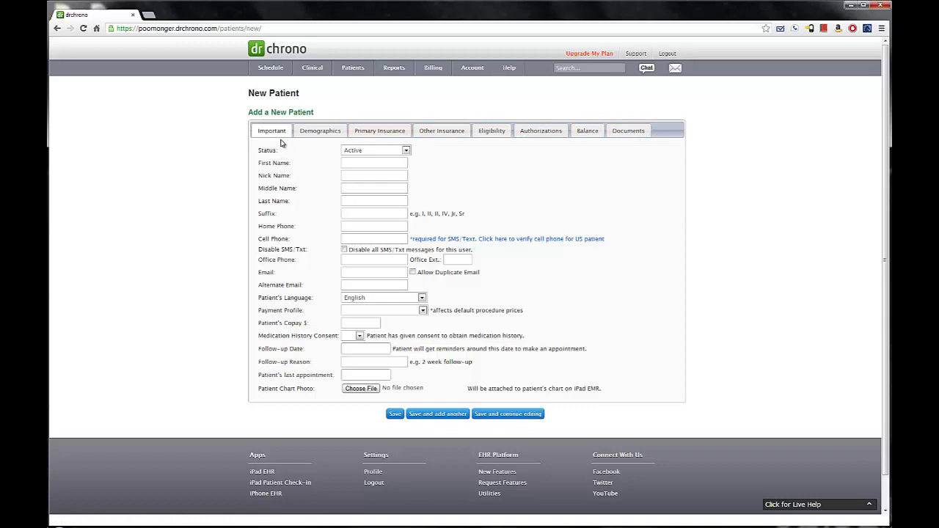
# Show the Status choices Active, Inactive and Inactive – Deceased on the blank form
pyautogui.click(388, 151)
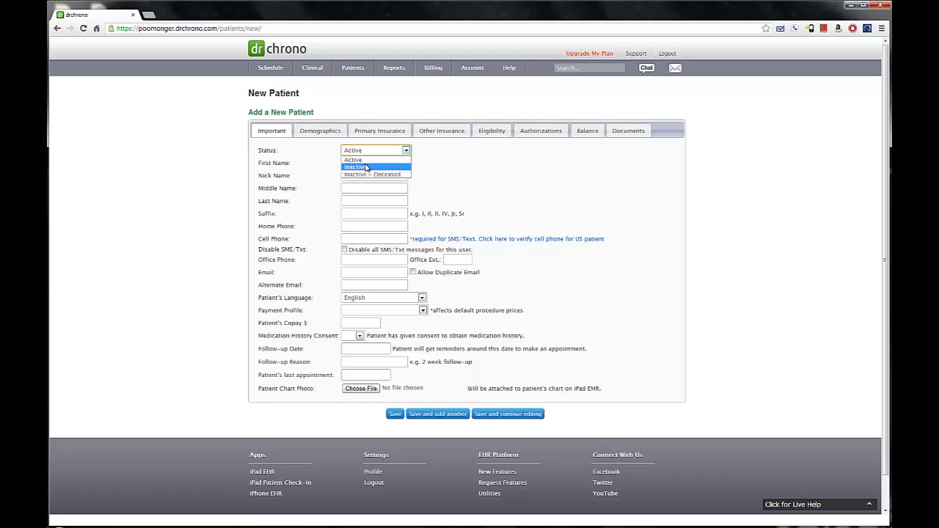
# Keep status Active and enter the patient's first name, last name and nickname
pyautogui.click(361, 159)
pyautogui.click(371, 163)
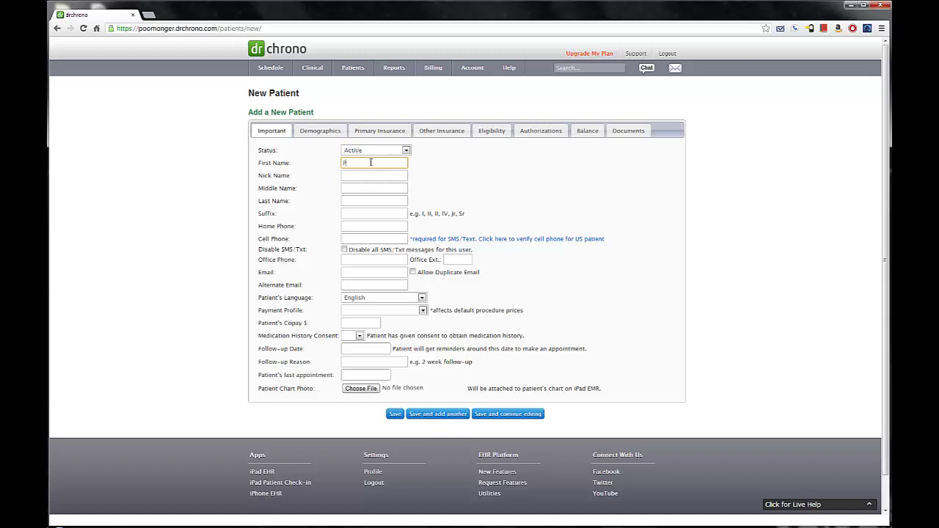
pyautogui.press('Tab')
pyautogui.press('Tab')
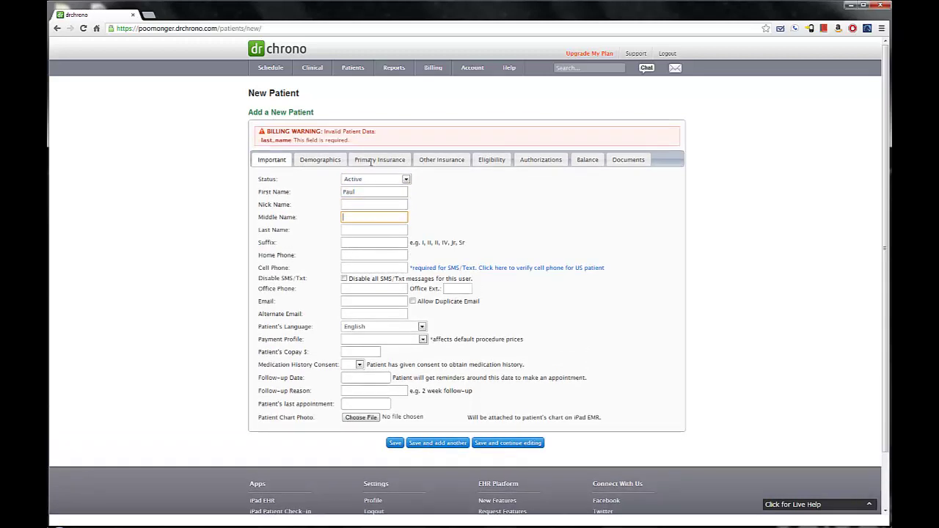
pyautogui.write('g')
pyautogui.press('BackSpace')
pyautogui.press('Tab')
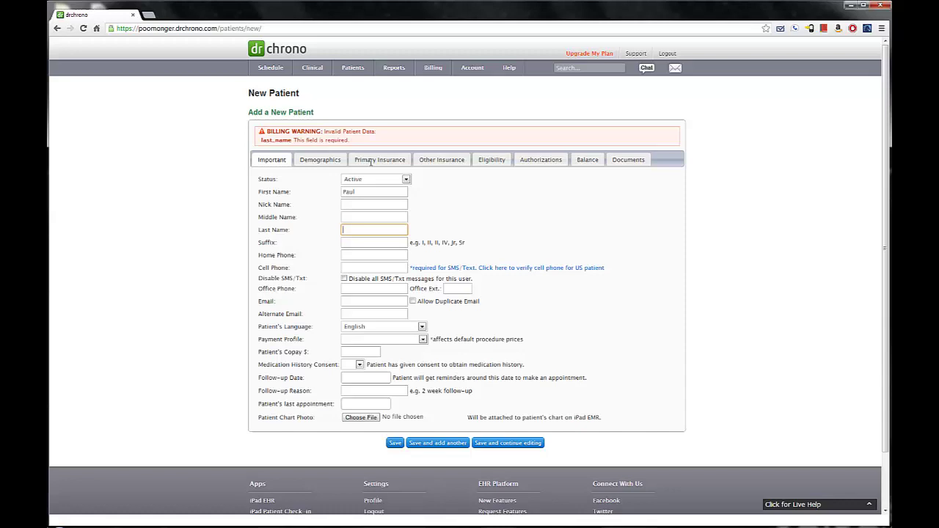
pyautogui.write('Graham')
pyautogui.click(355, 202)
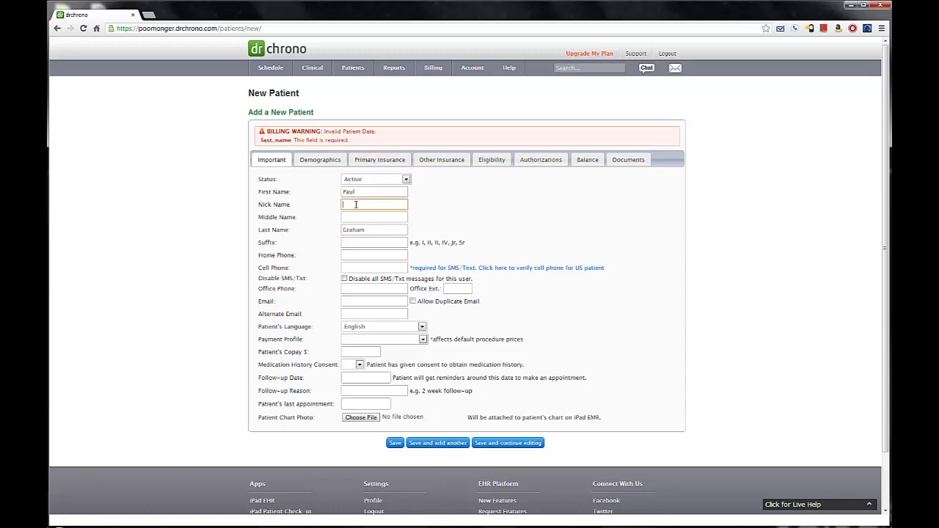
pyautogui.write('pg')
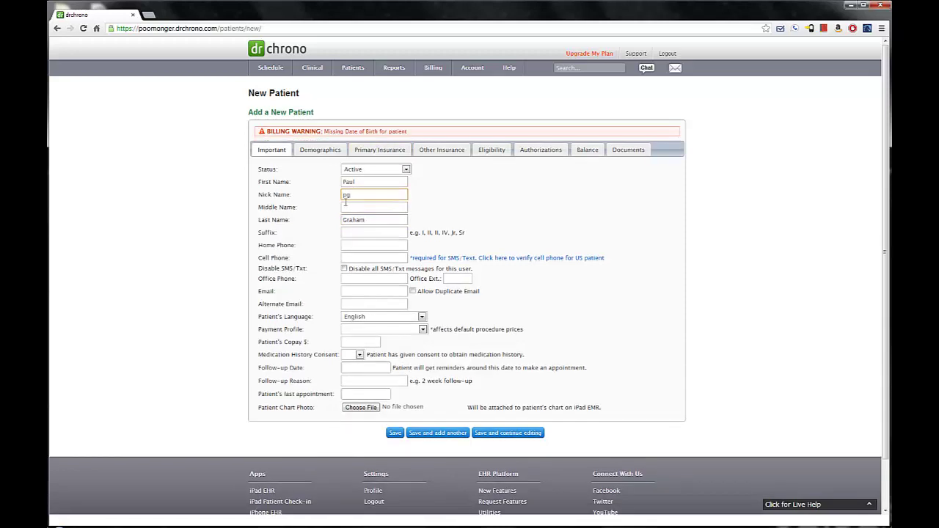
pyautogui.click(370, 245)
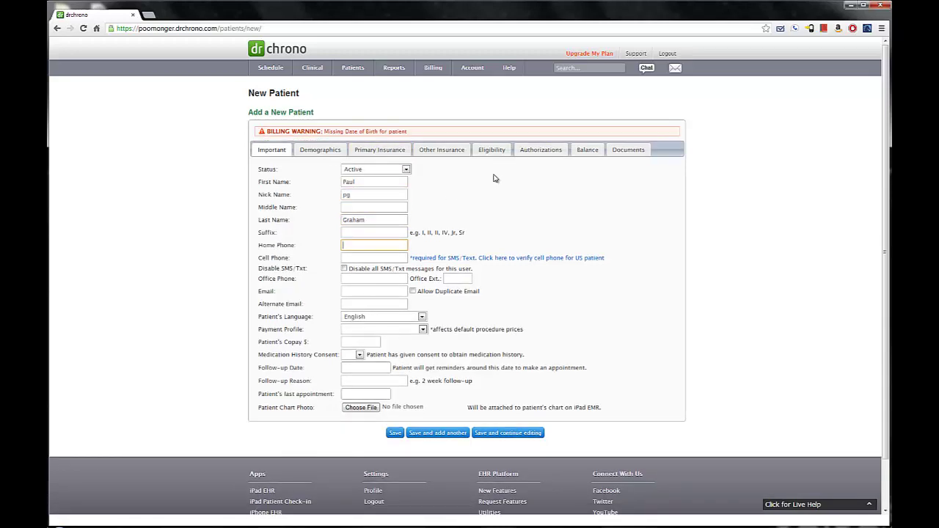
# Attach the headshot photo from Downloads, save the patient and dismiss the 'Patient profile created.' notice
pyautogui.click(372, 409)
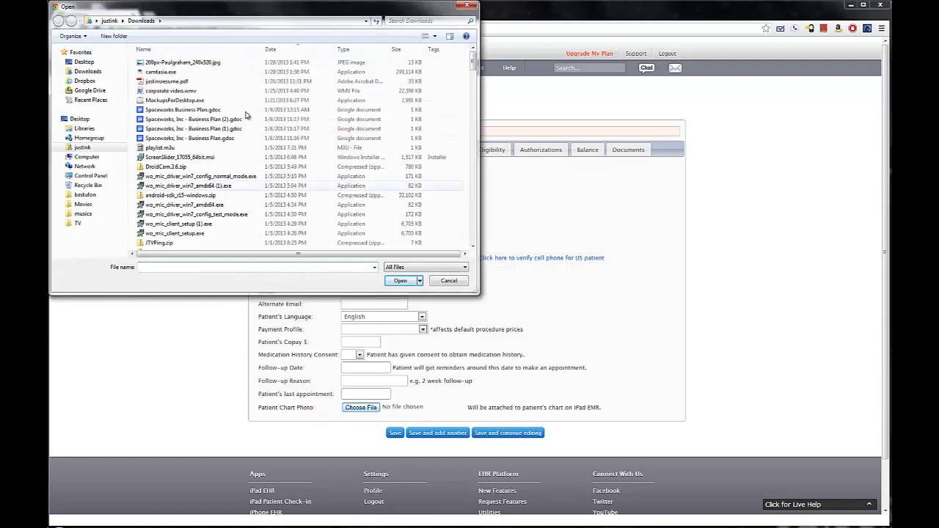
pyautogui.doubleClick(273, 63)
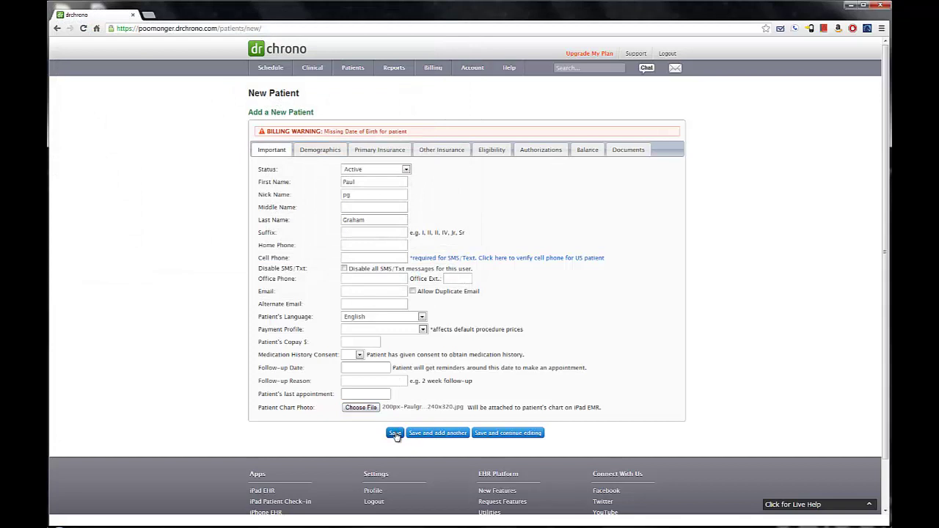
pyautogui.click(395, 435)
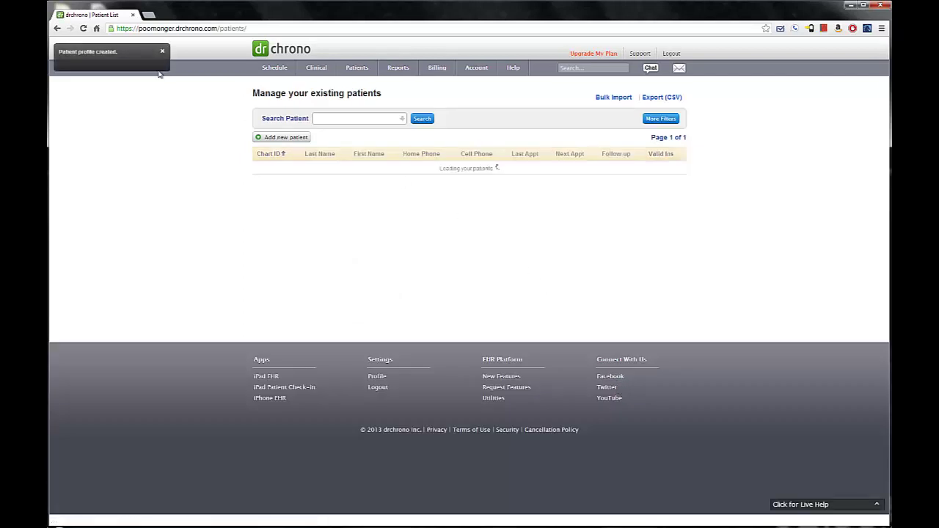
pyautogui.moveTo(123, 53); pyautogui.dragTo(61, 53)
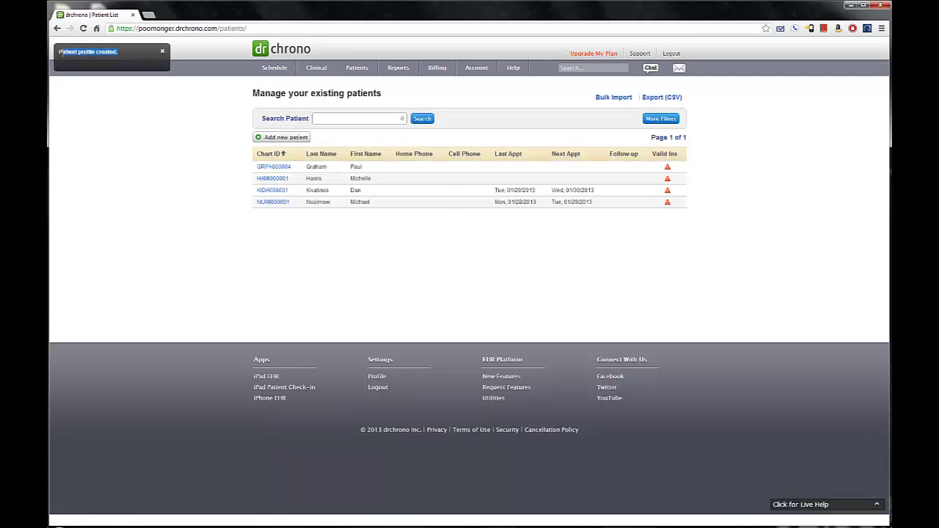
pyautogui.click(135, 52)
pyautogui.click(162, 52)
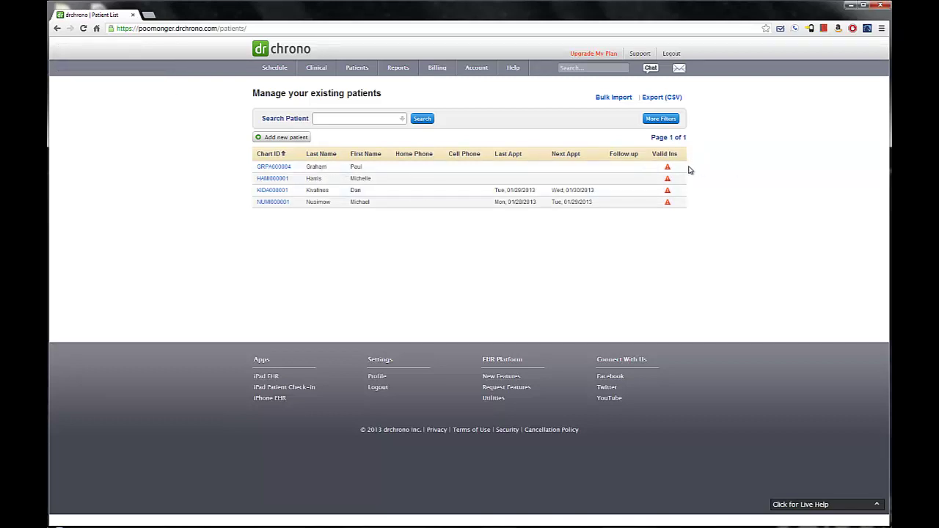
# Open the new patient's chart from the list and scroll through its Important tab
pyautogui.click(360, 168)
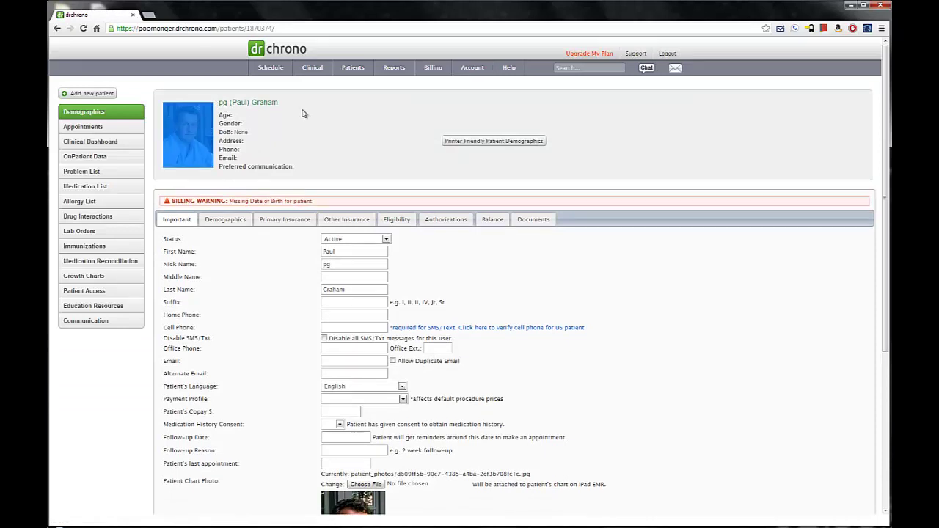
pyautogui.scroll(-3, 334, 131)
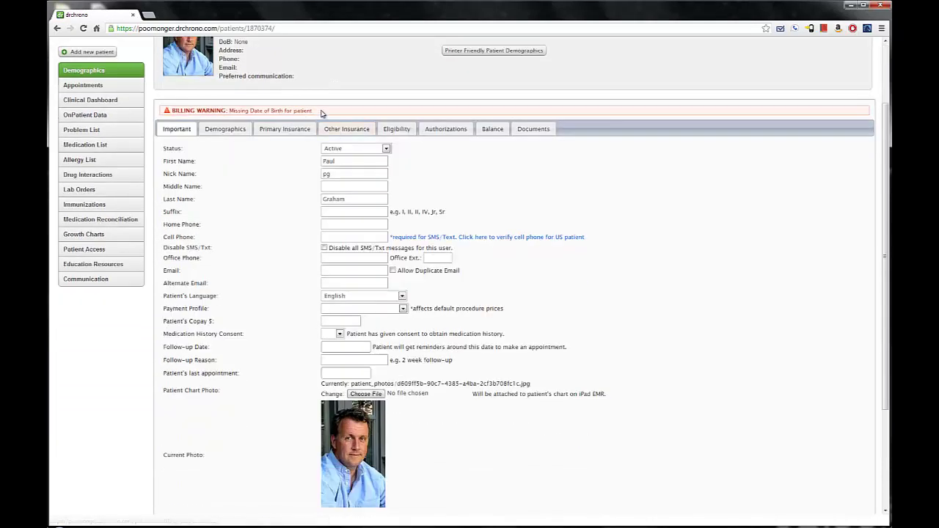
pyautogui.moveTo(316, 111); pyautogui.dragTo(156, 112)
pyautogui.click(351, 115)
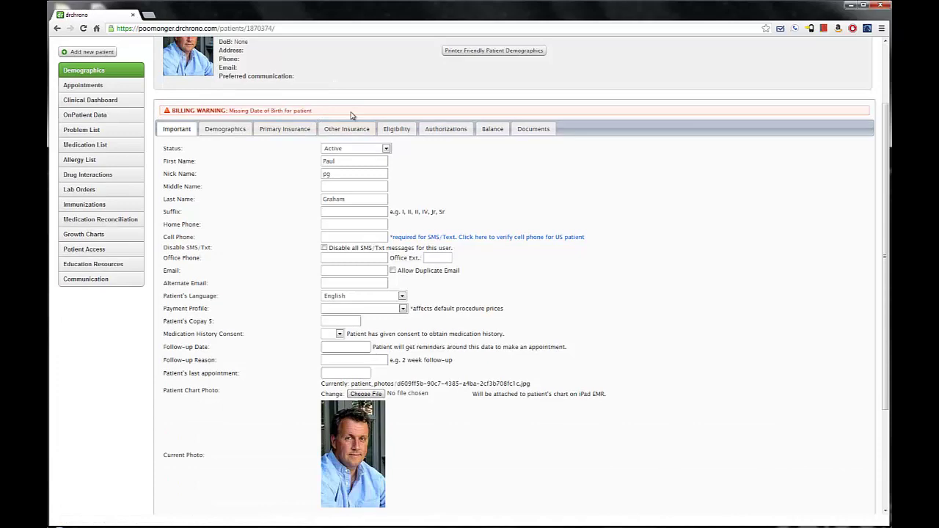
pyautogui.scroll(-5, 357, 225)
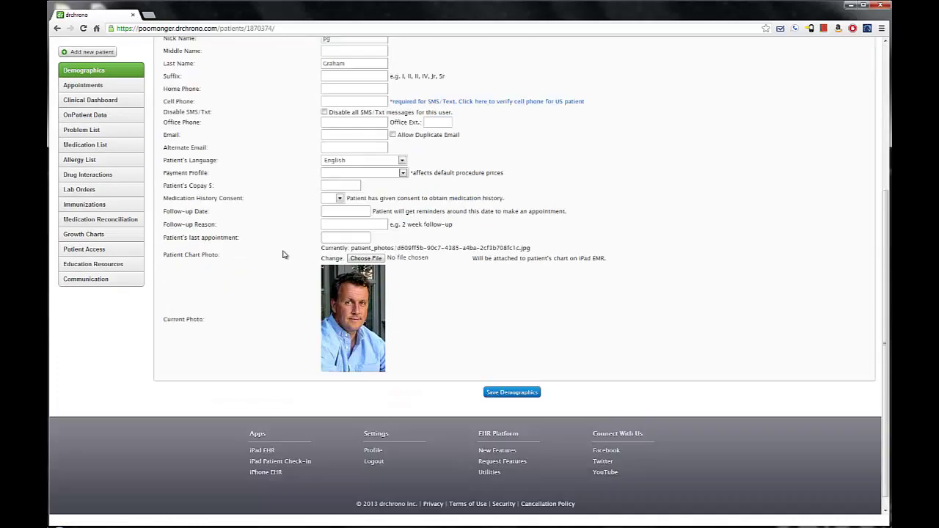
pyautogui.scroll(4, 279, 245)
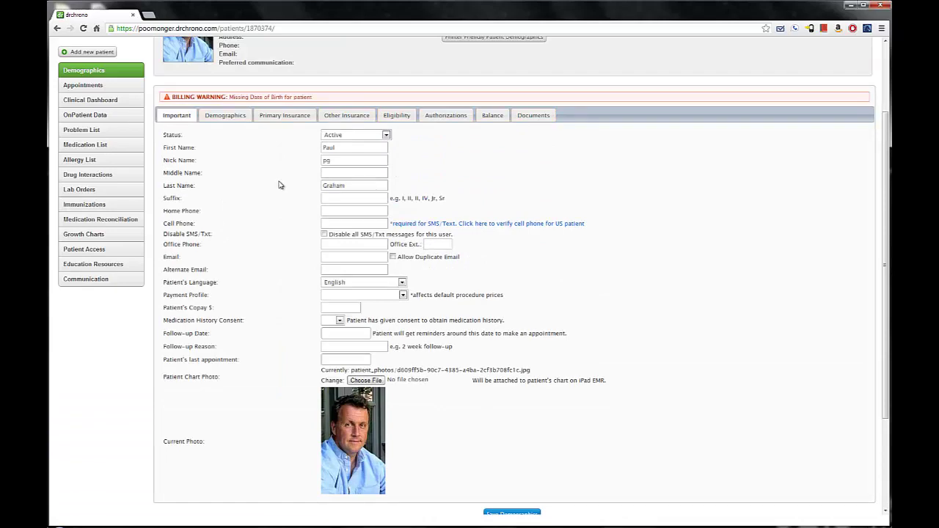
pyautogui.scroll(-1, 280, 186)
pyautogui.scroll(3, 277, 180)
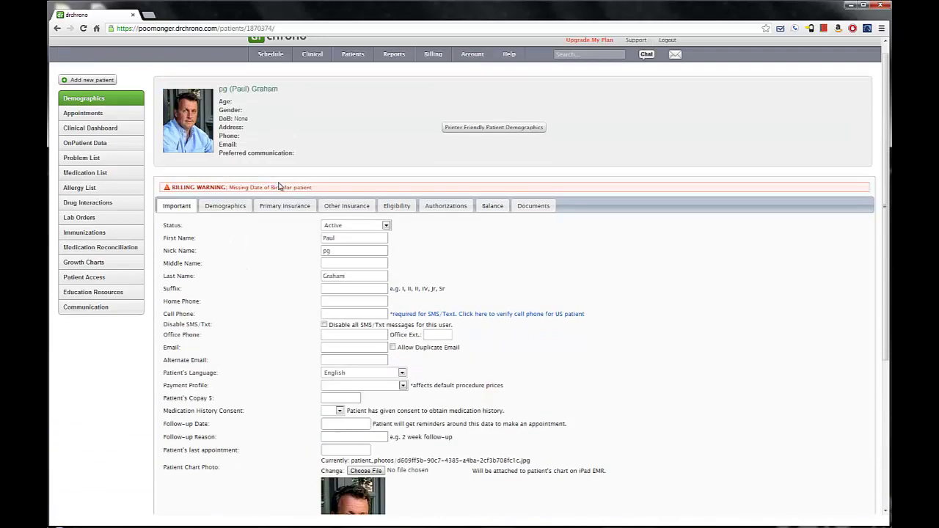
pyautogui.scroll(-2, 279, 186)
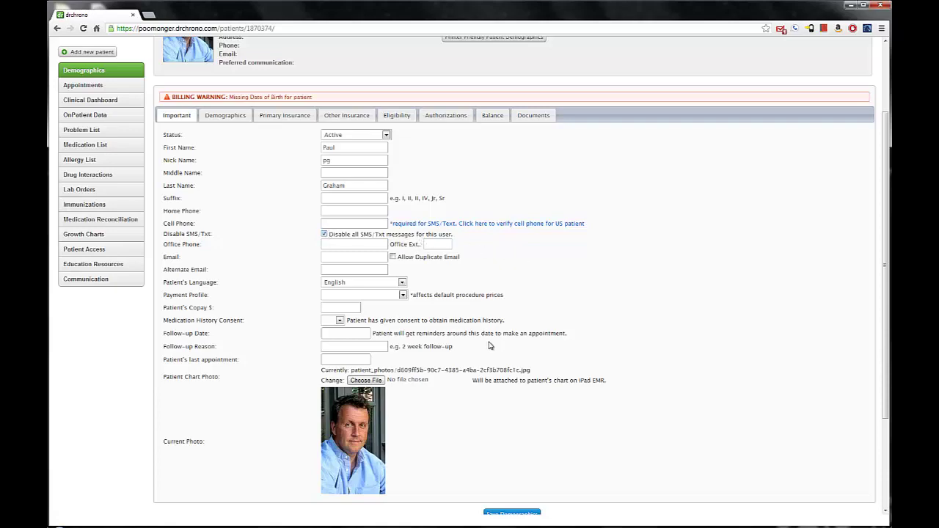
pyautogui.scroll(-2, 482, 330)
pyautogui.scroll(3, 437, 323)
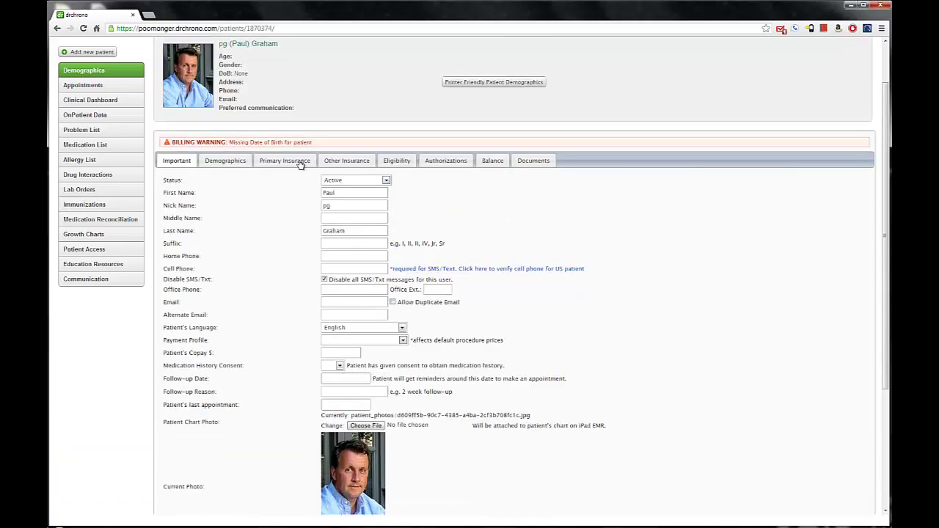
# Scroll through the patient's Demographics tab, then bring up the empty Primary Insurance form
pyautogui.click(224, 159)
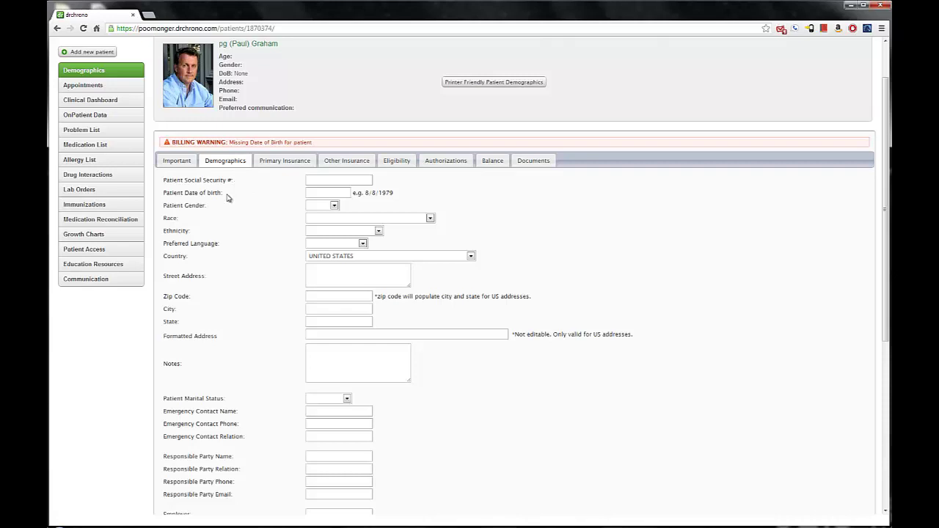
pyautogui.click(205, 210)
pyautogui.scroll(-1, 189, 308)
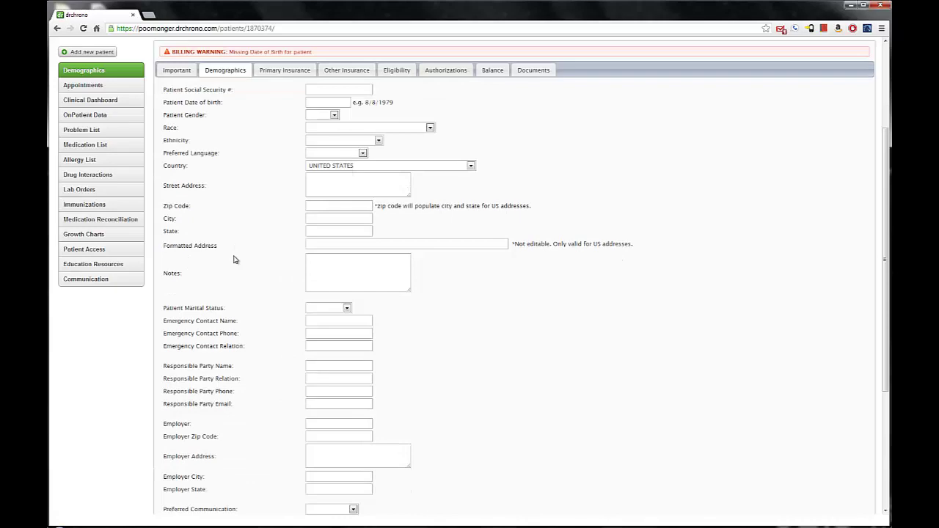
pyautogui.scroll(-2, 224, 286)
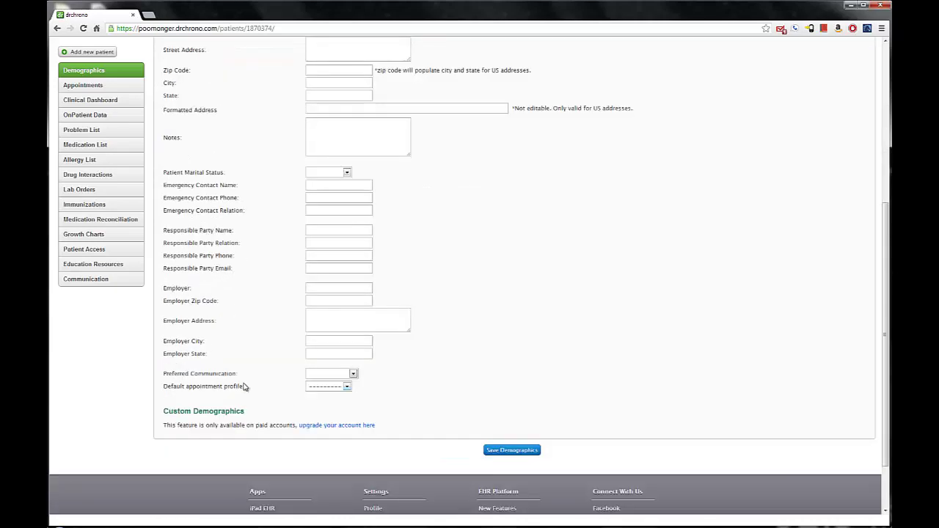
pyautogui.scroll(2, 248, 360)
pyautogui.click(305, 116)
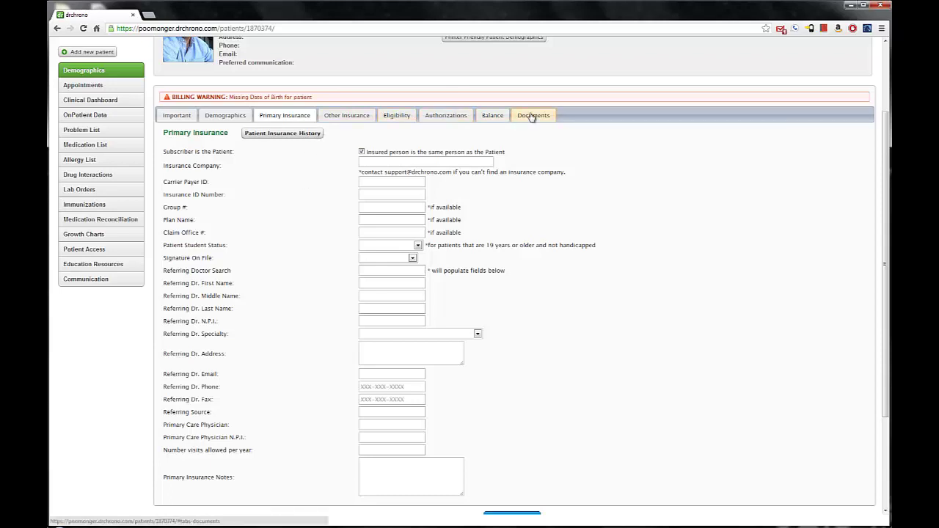
pyautogui.scroll(2, 524, 127)
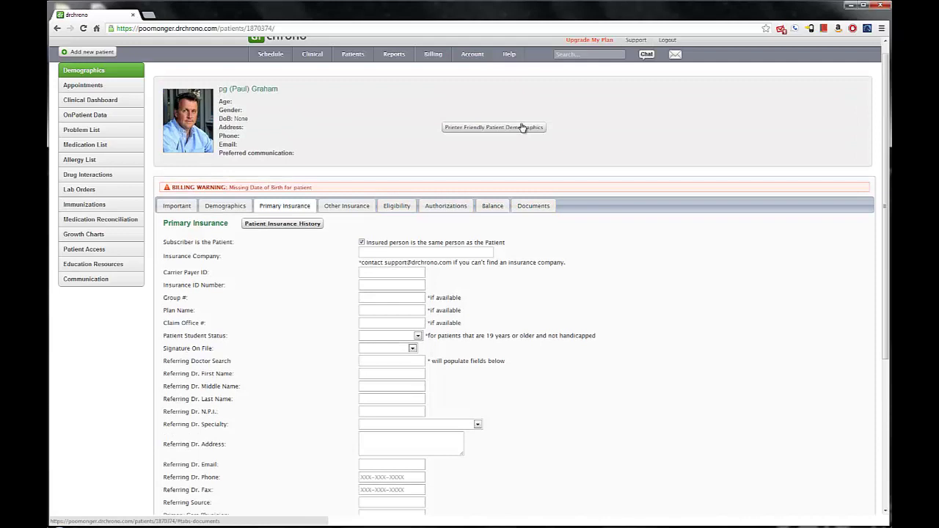
pyautogui.scroll(-1, 495, 138)
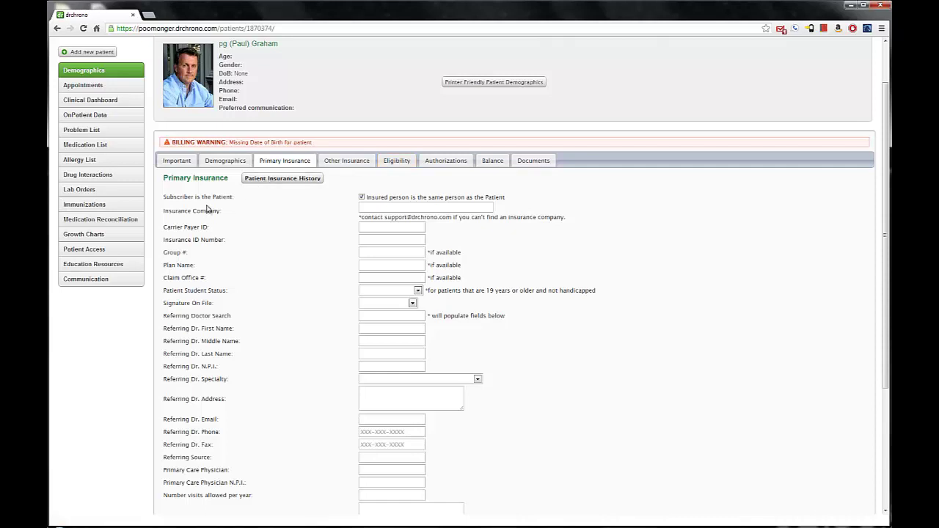
pyautogui.scroll(-1, 251, 213)
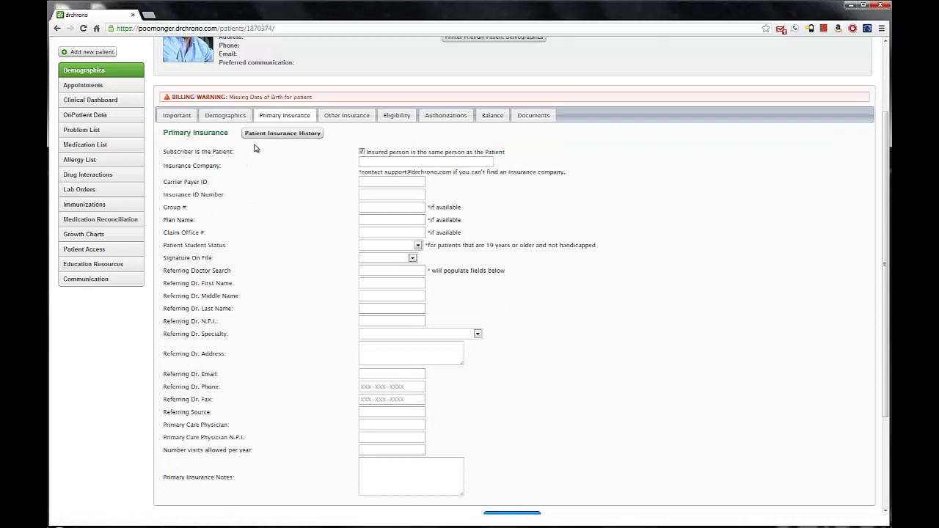
# Pick '34734: Aetna Better Health Inc.' as insurer and confirm carrier payer ID 34734 auto-filled
pyautogui.click(408, 162)
pyautogui.write('Aetna')
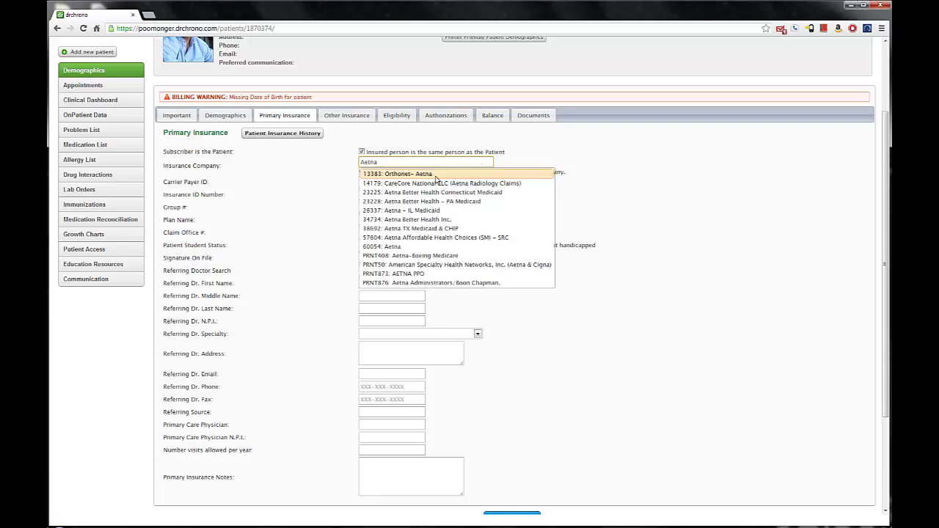
pyautogui.scroll(-2, 426, 198)
pyautogui.scroll(1, 424, 176)
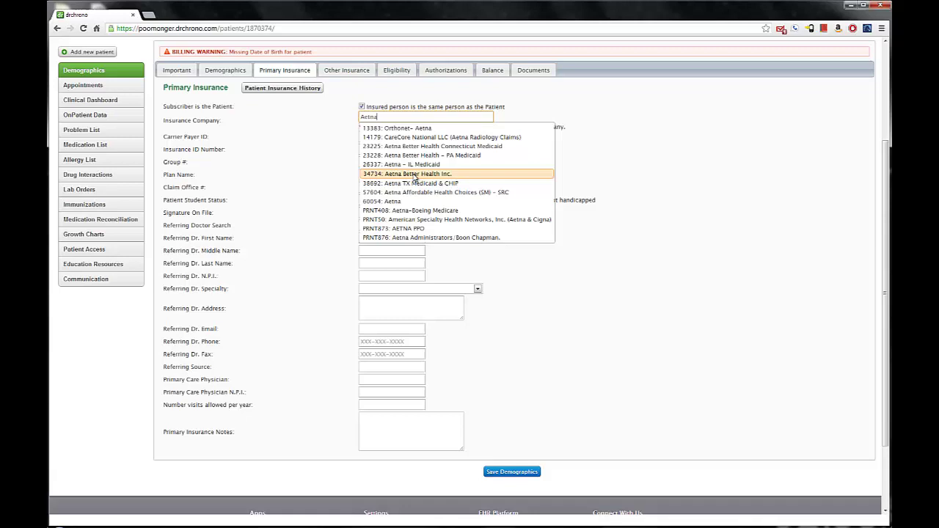
pyautogui.click(414, 175)
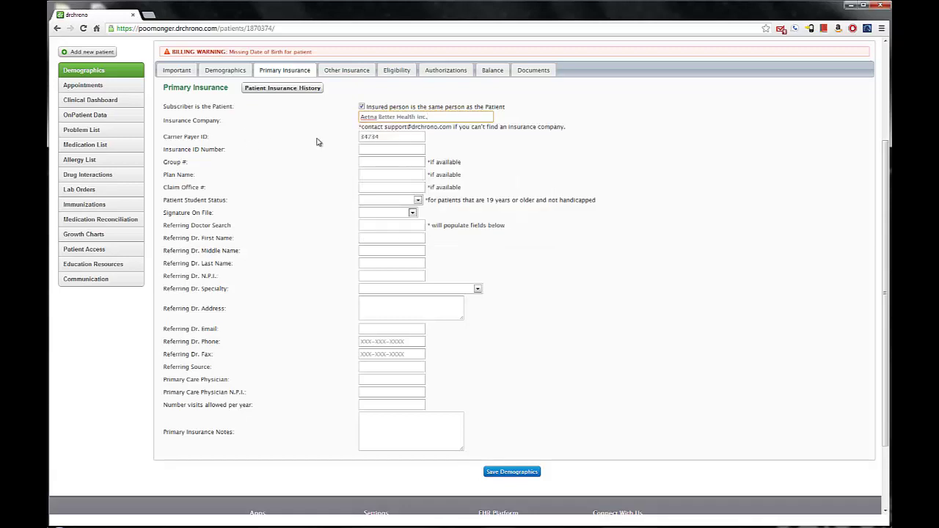
pyautogui.click(391, 138)
pyautogui.doubleClick(391, 137)
pyautogui.click(392, 138)
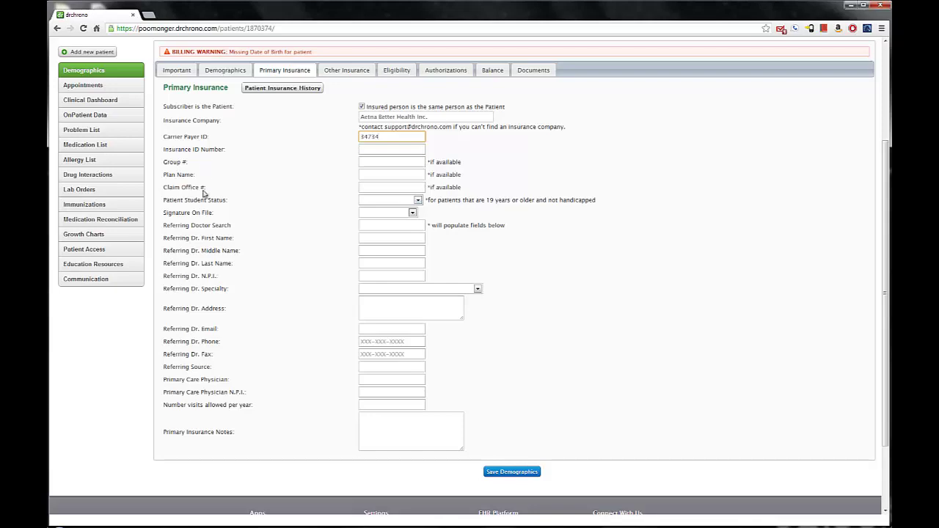
# View the patient's Other Insurance details and then the Eligibility check
pyautogui.scroll(2, 349, 334)
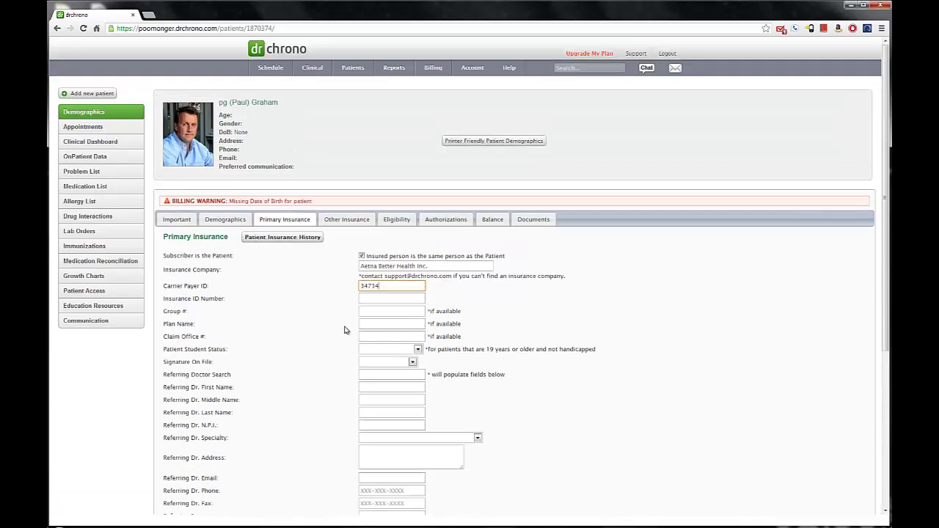
pyautogui.click(330, 218)
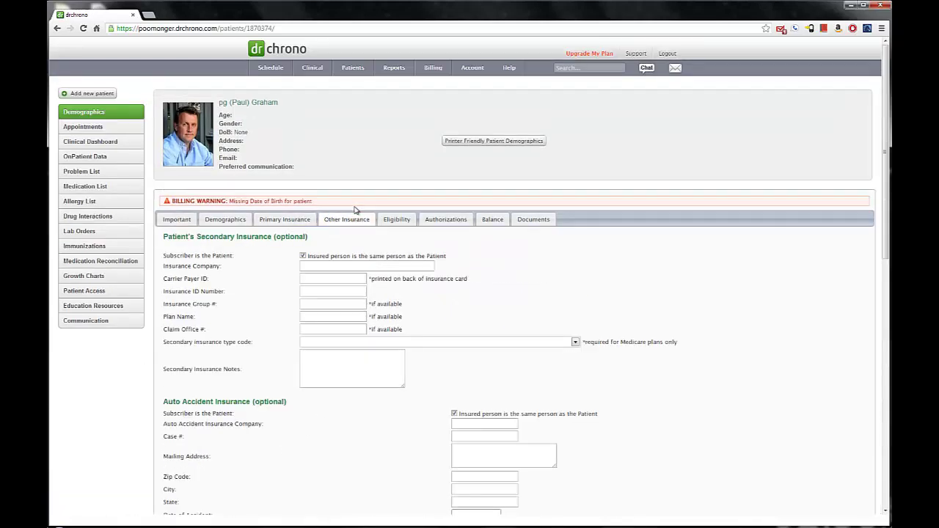
pyautogui.scroll(-1, 358, 205)
pyautogui.click(391, 176)
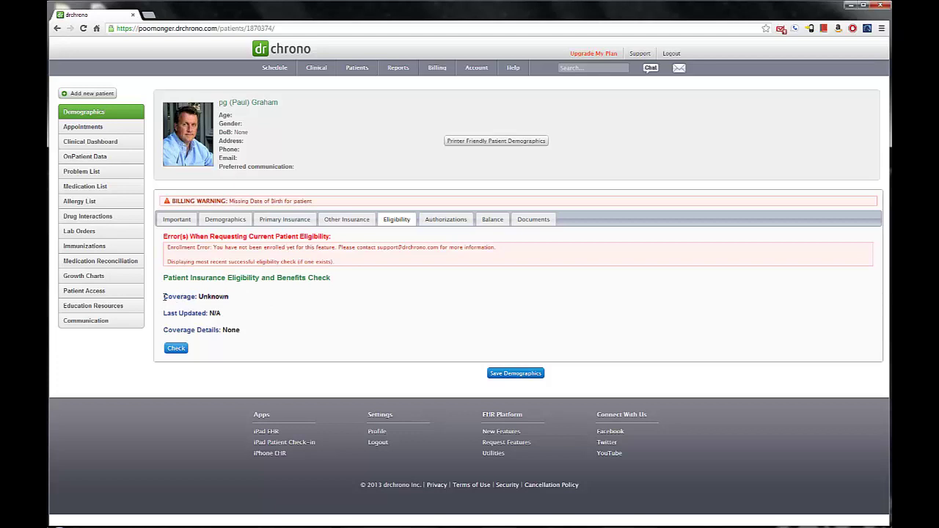
# Highlight the Coverage: Unknown, Last Updated: N/A and Coverage Details: None lines
pyautogui.moveTo(165, 296); pyautogui.dragTo(237, 298)
pyautogui.click(237, 298)
pyautogui.moveTo(164, 312); pyautogui.dragTo(252, 314)
pyautogui.click(251, 314)
pyautogui.moveTo(163, 332); pyautogui.dragTo(256, 330)
pyautogui.click(257, 332)
# Check the empty Authorizations list, then view the account balance with all totals at $0.00
pyautogui.click(457, 220)
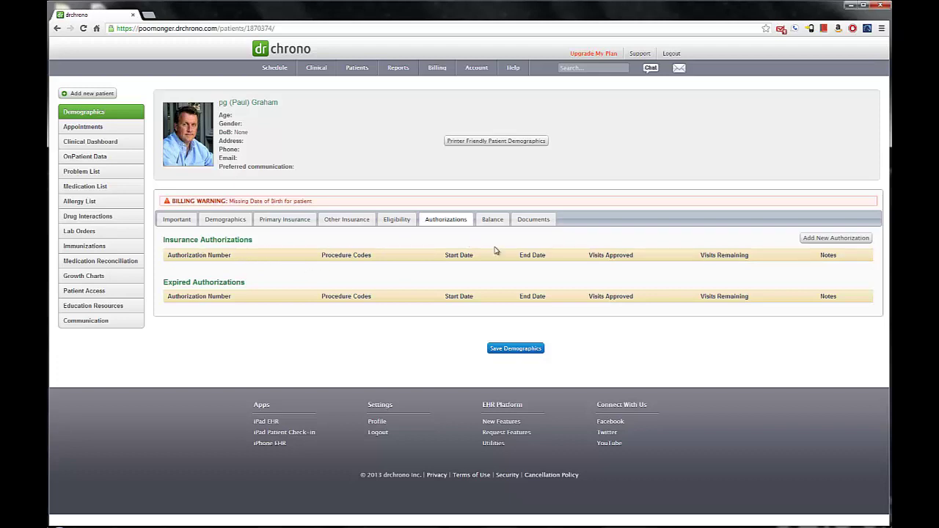
pyautogui.click(503, 217)
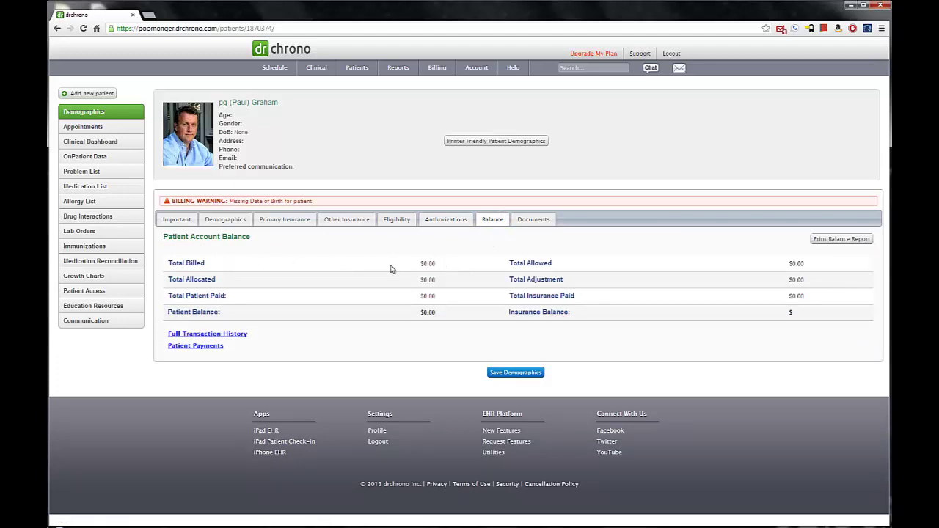
# Review the empty Documents section and save the demographics with the Aetna primary insurance
pyautogui.click(532, 221)
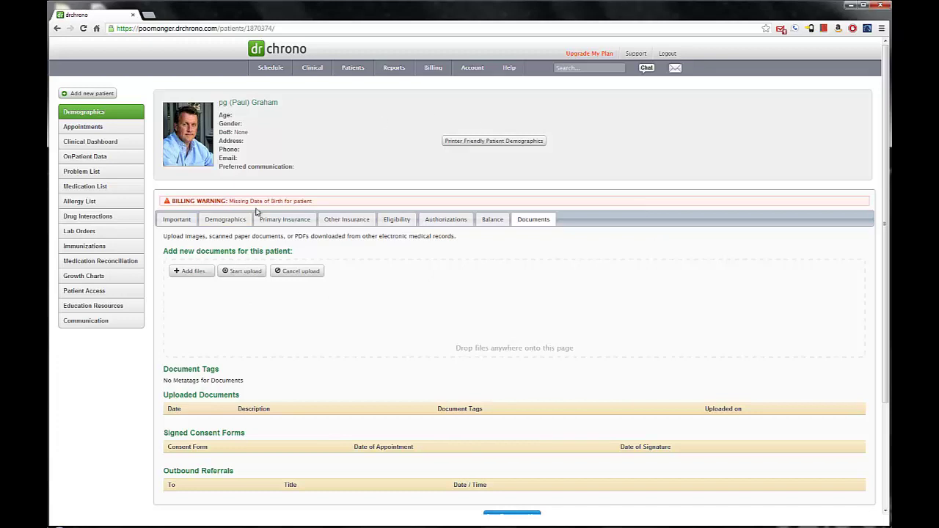
pyautogui.scroll(-2, 482, 381)
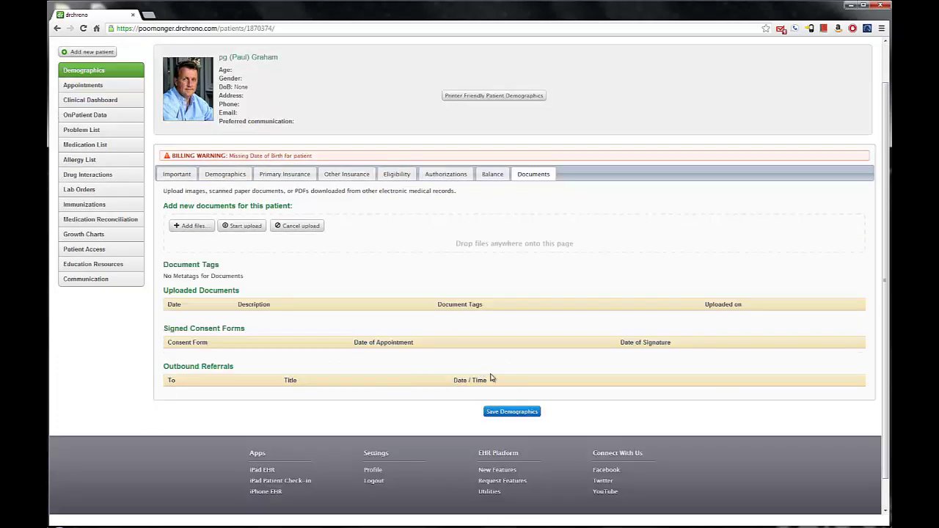
pyautogui.click(518, 412)
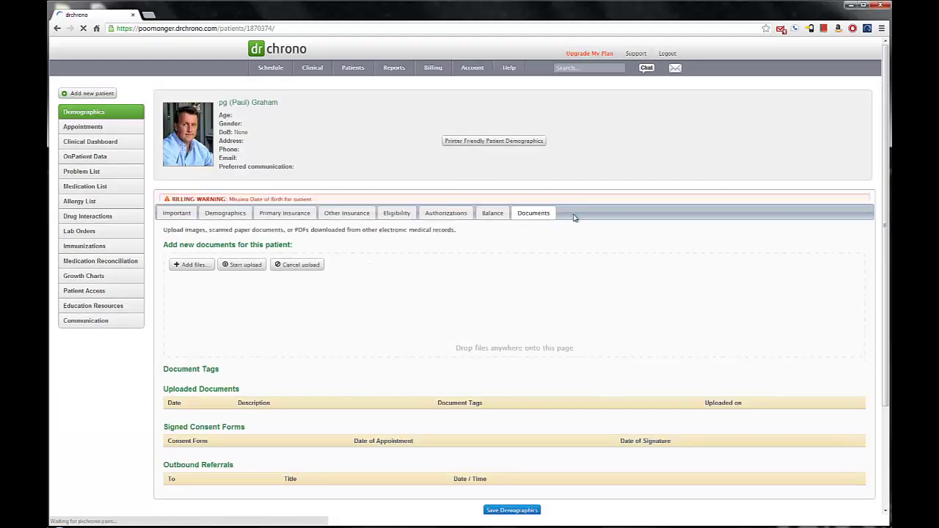
pyautogui.moveTo(355, 74)
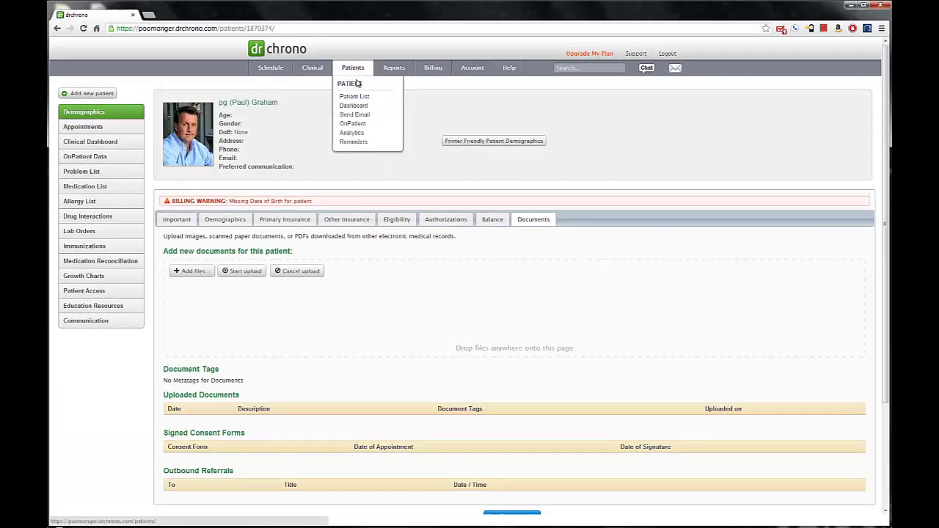
pyautogui.click(354, 97)
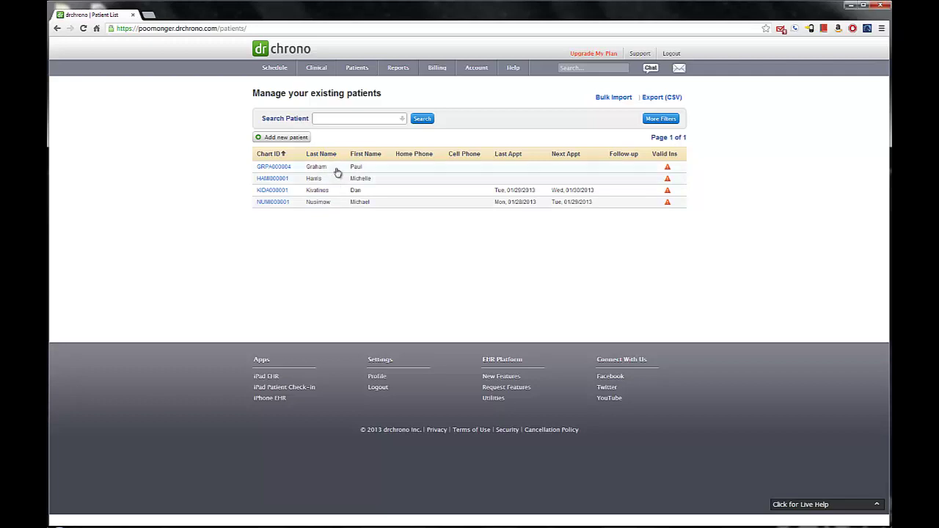
pyautogui.click(338, 170)
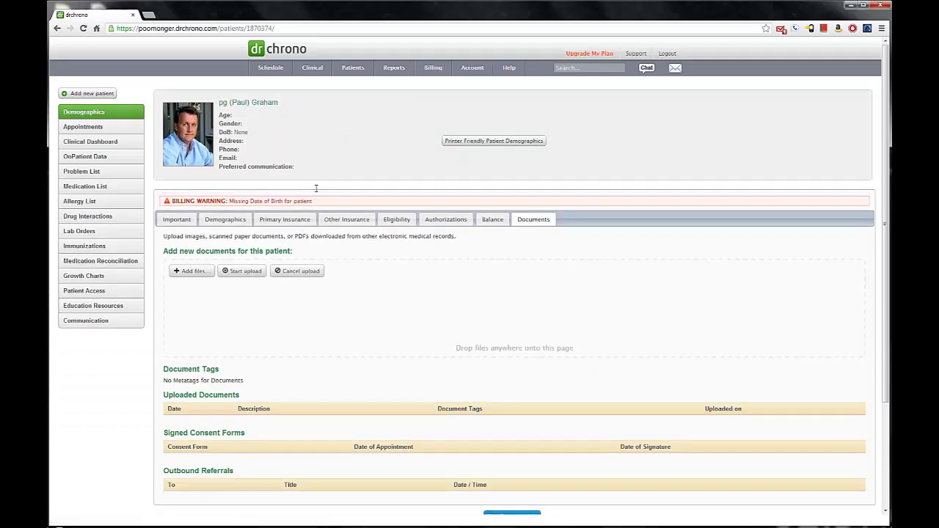
# On the Important tab, change Status from Active to Inactive and save the demographics
pyautogui.scroll(-2, 317, 192)
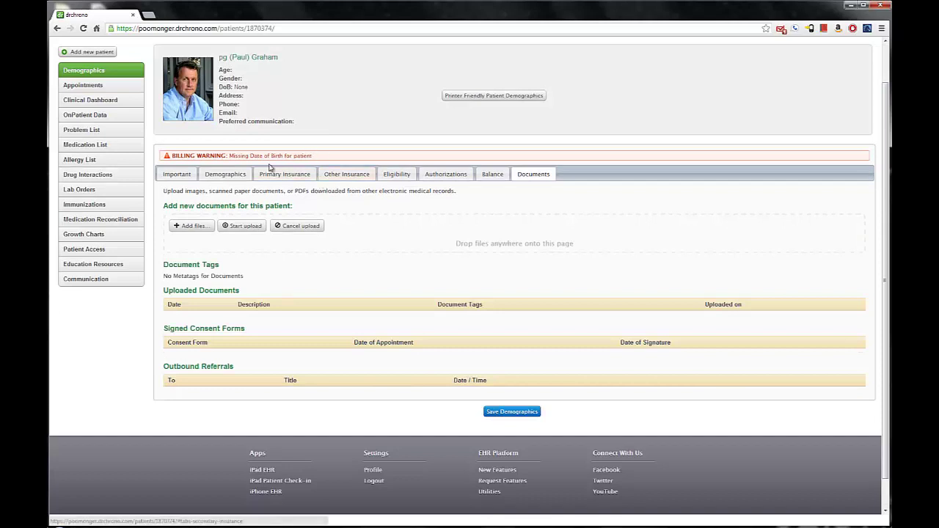
pyautogui.click(182, 176)
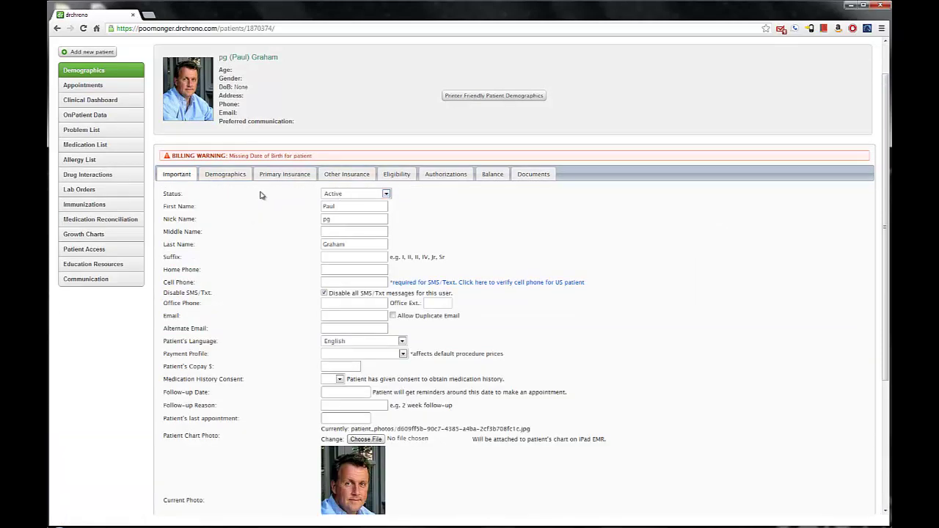
pyautogui.moveTo(157, 198); pyautogui.dragTo(369, 191)
pyautogui.click(370, 191)
pyautogui.click(379, 194)
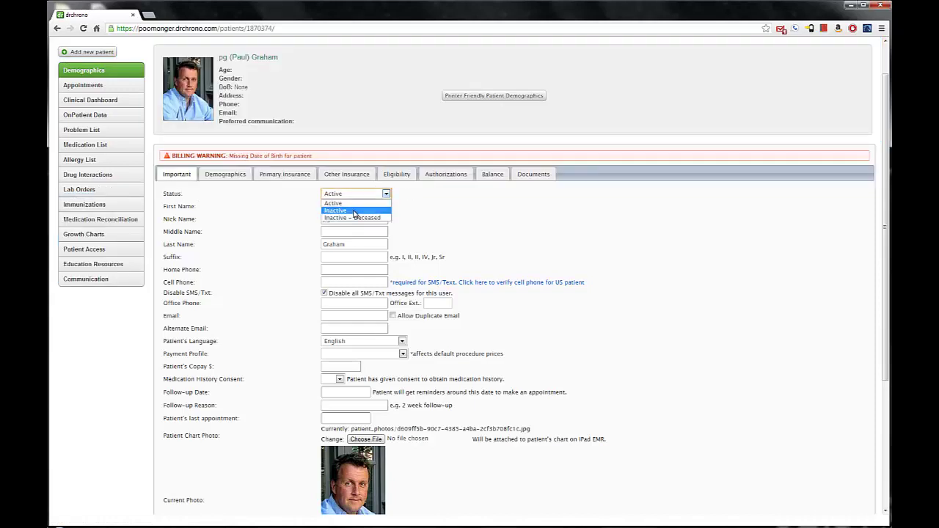
pyautogui.click(354, 214)
pyautogui.scroll(-3, 462, 245)
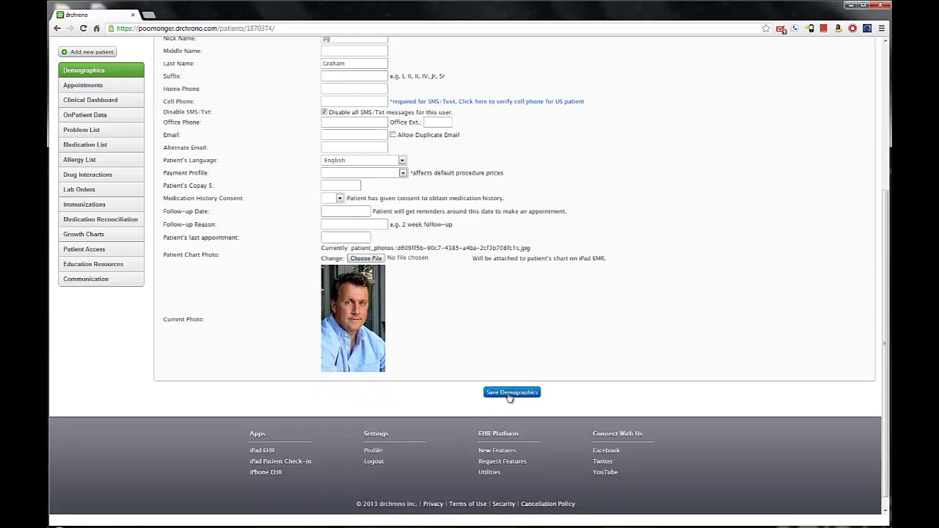
pyautogui.click(510, 393)
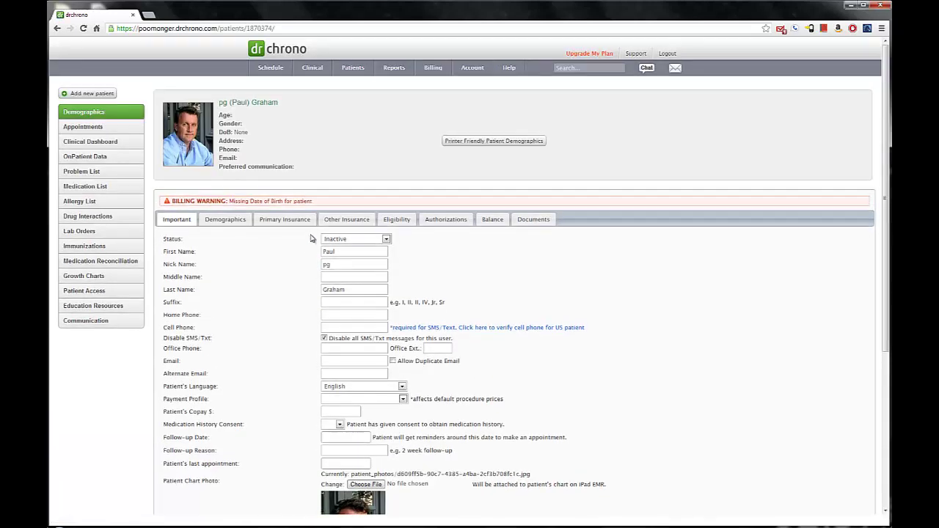
pyautogui.scroll(-2, 313, 234)
pyautogui.scroll(-3, 506, 469)
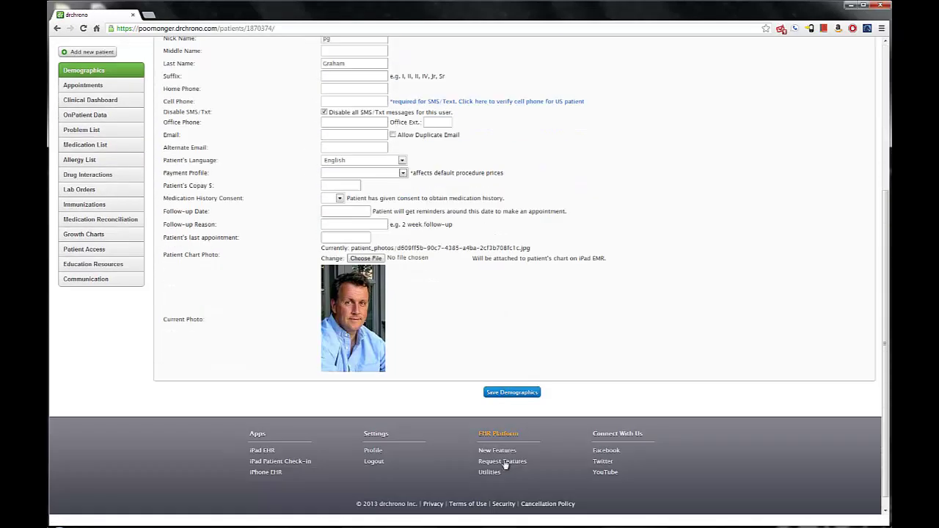
pyautogui.scroll(3, 518, 396)
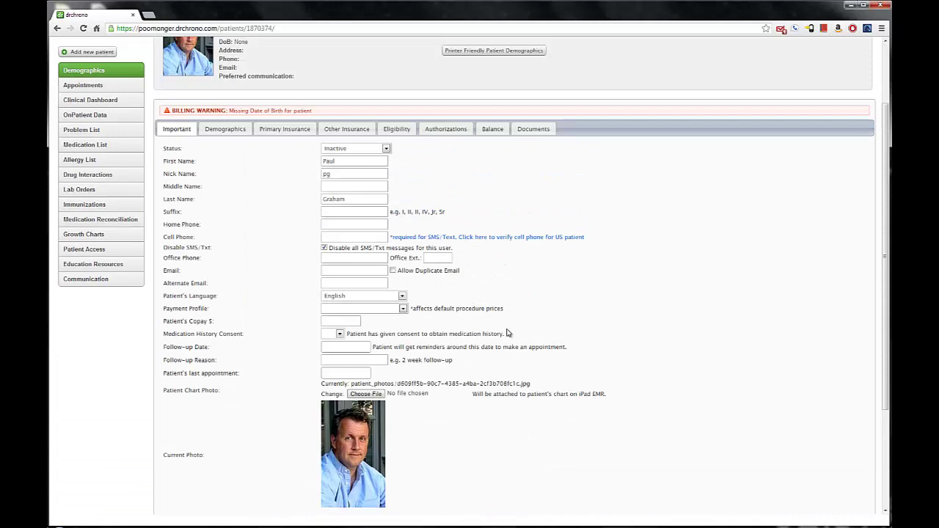
pyautogui.scroll(2, 507, 333)
# Open the Patient List from the Patients menu to confirm the deactivated patient is gone
pyautogui.moveTo(352, 69)
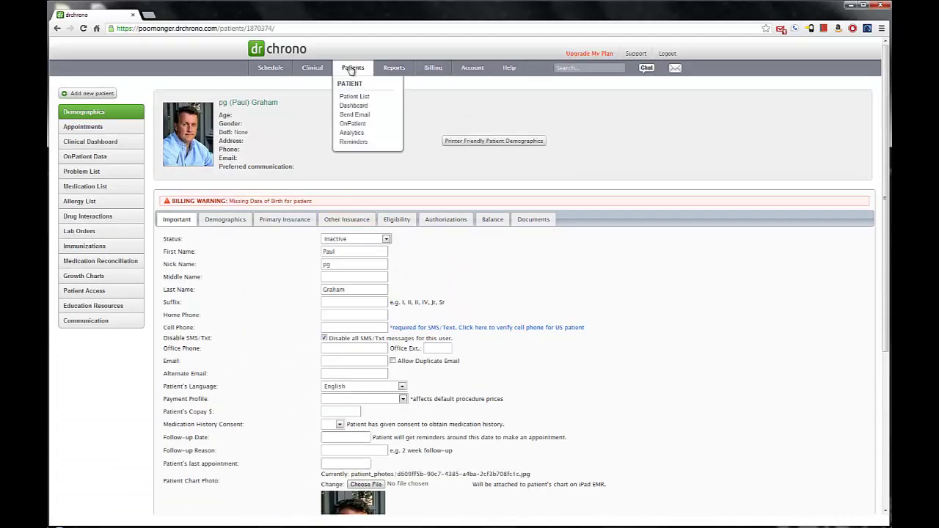
pyautogui.click(354, 98)
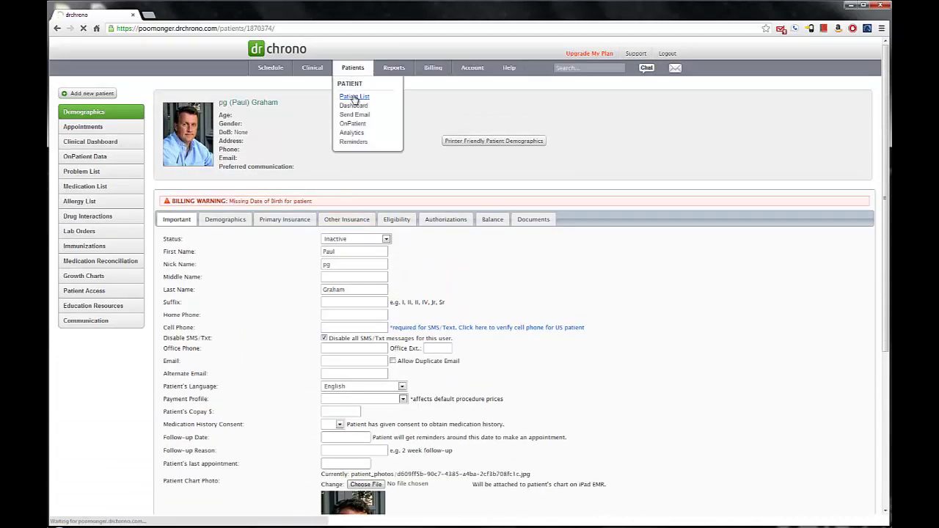